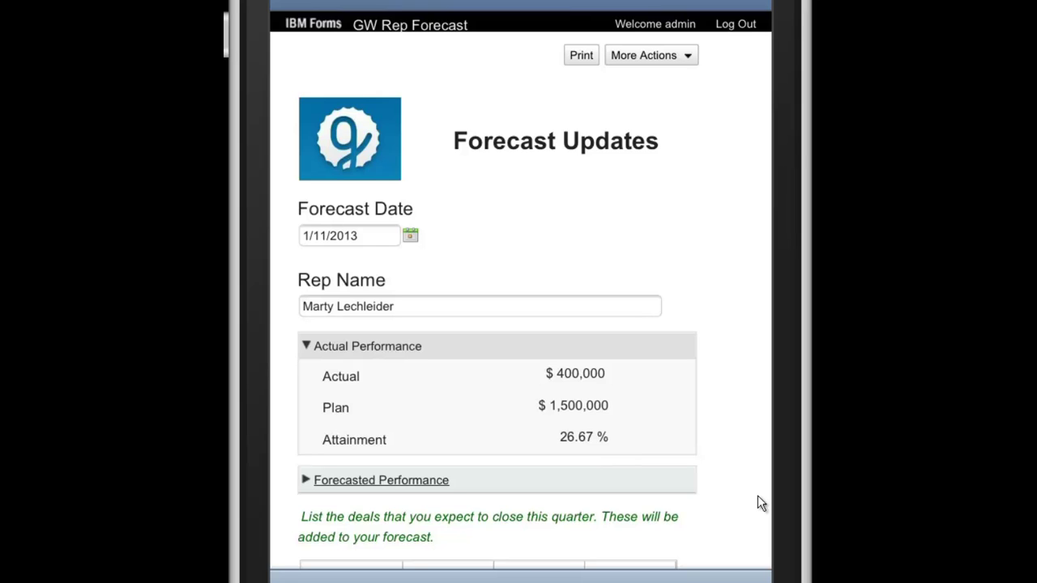
# - Scroll down the expanded Forecasted Performance section to the deals table and Update button
pyautogui.scroll(-5, 757, 496)
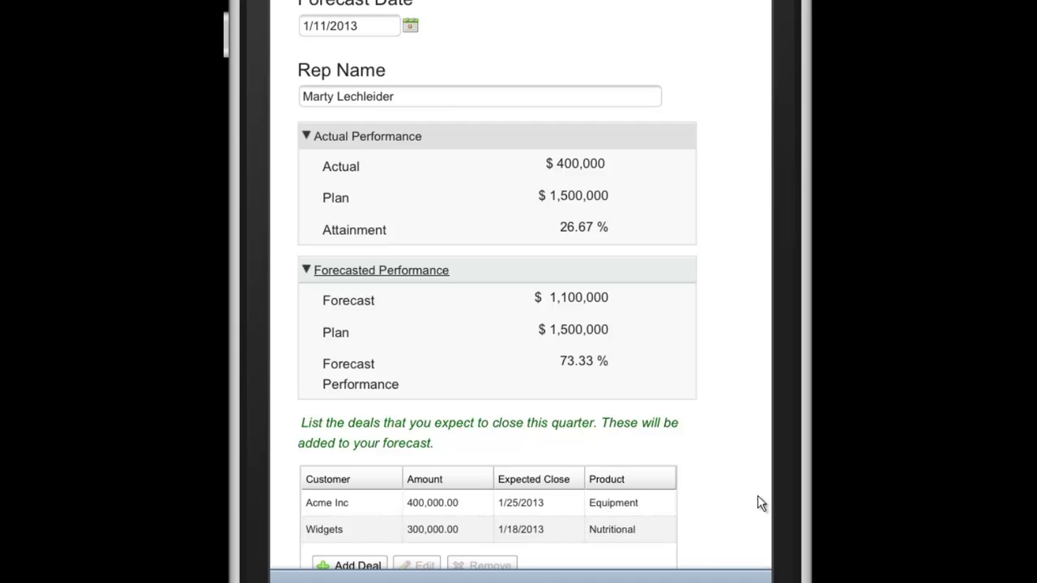
pyautogui.scroll(-3, 758, 497)
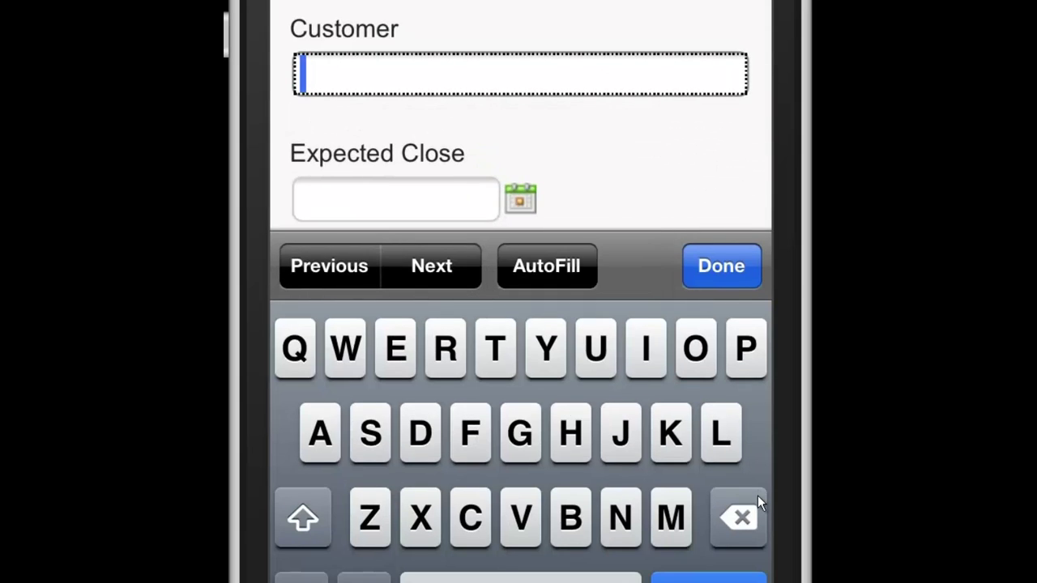
# - Enter Health Inc as the new deal's customer and move on to Expected Close
pyautogui.write('H')
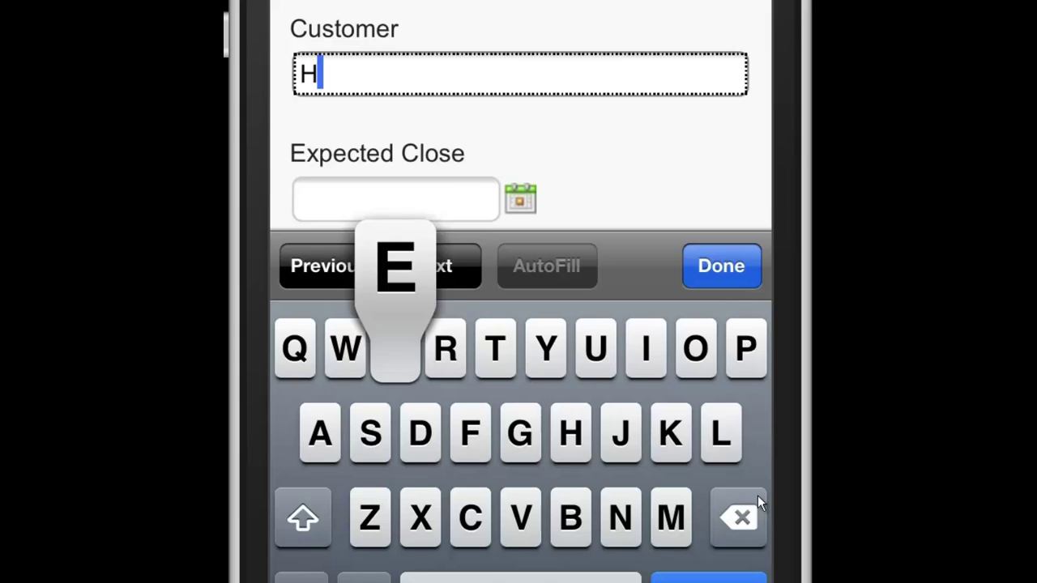
pyautogui.write('ealth')
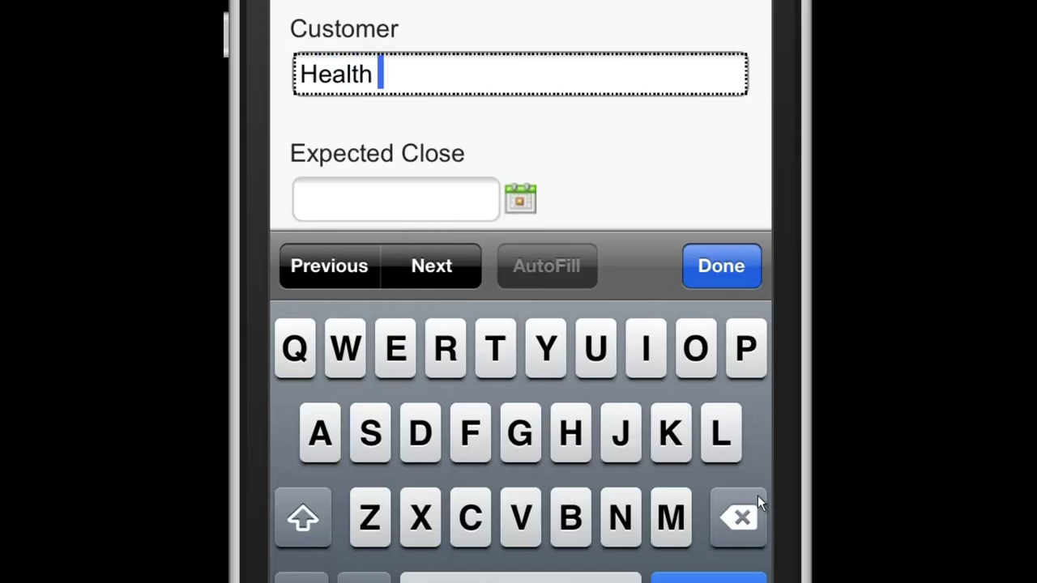
pyautogui.write(' Inc')
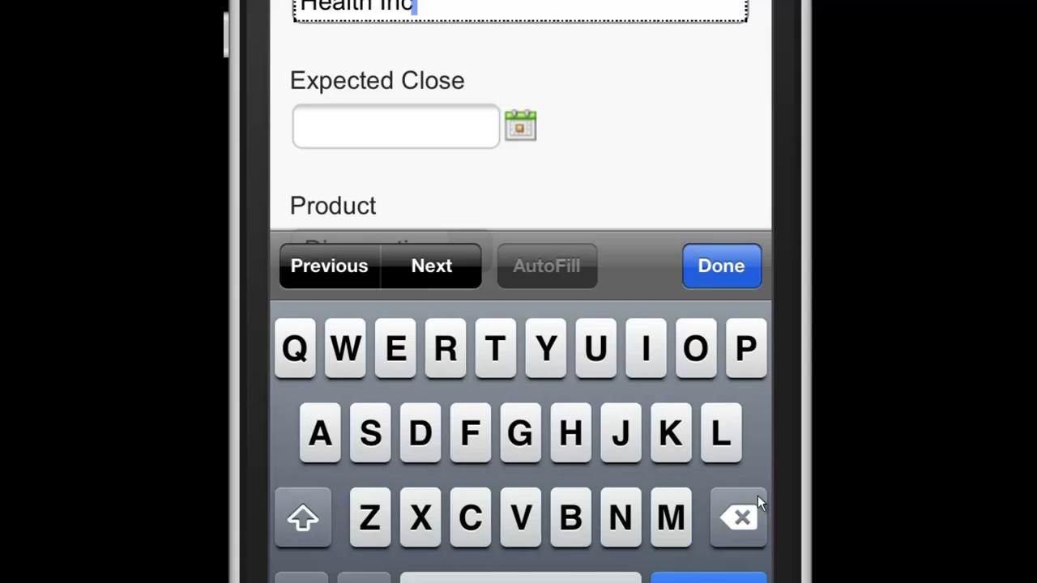
pyautogui.press('Tab')
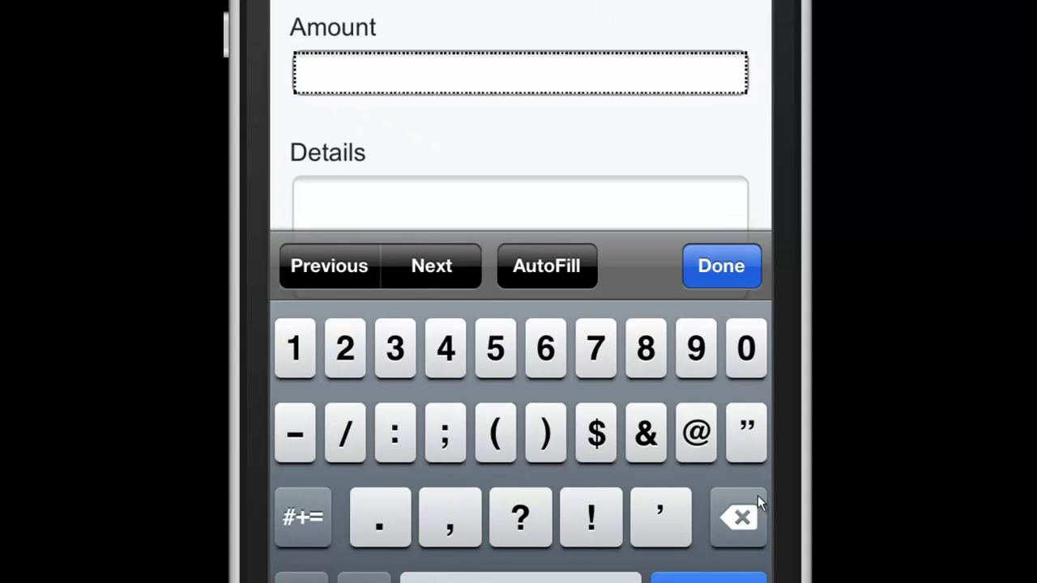
# - Give the Health Inc deal an amount of 400000 and the details note 'great'
pyautogui.write('4000')
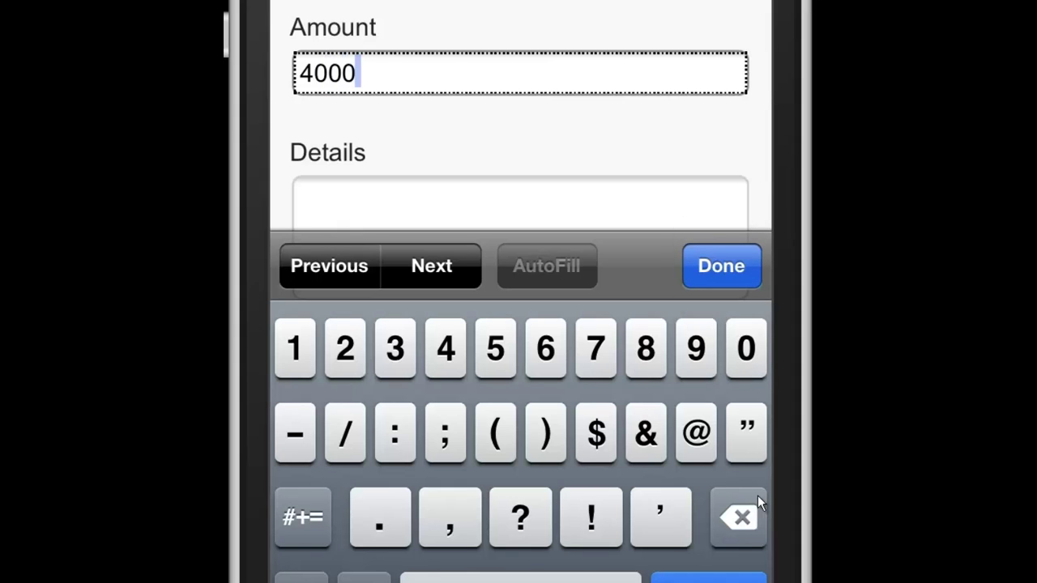
pyautogui.write('00')
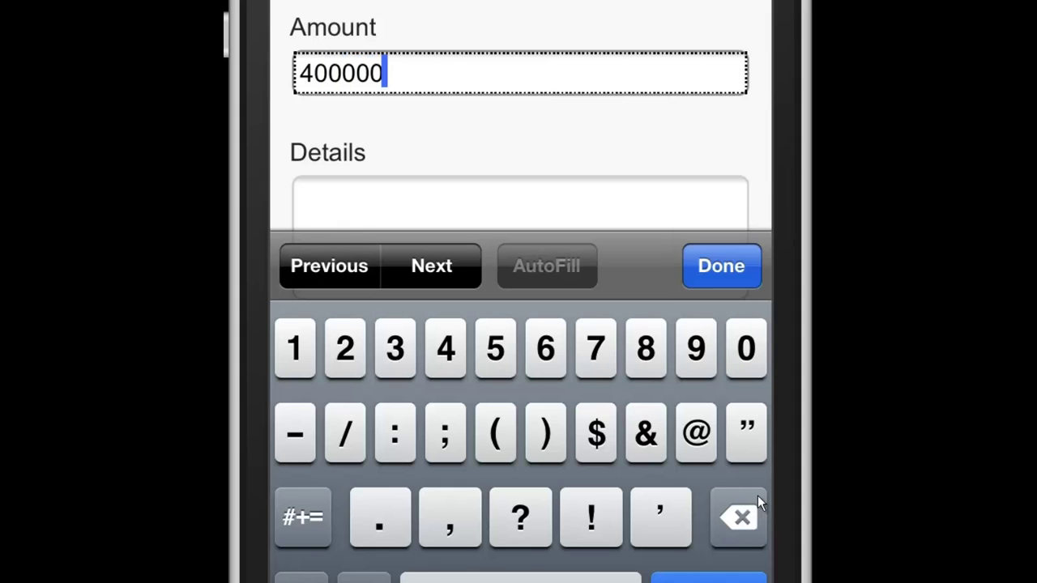
pyautogui.press('Return')
pyautogui.press('Tab')
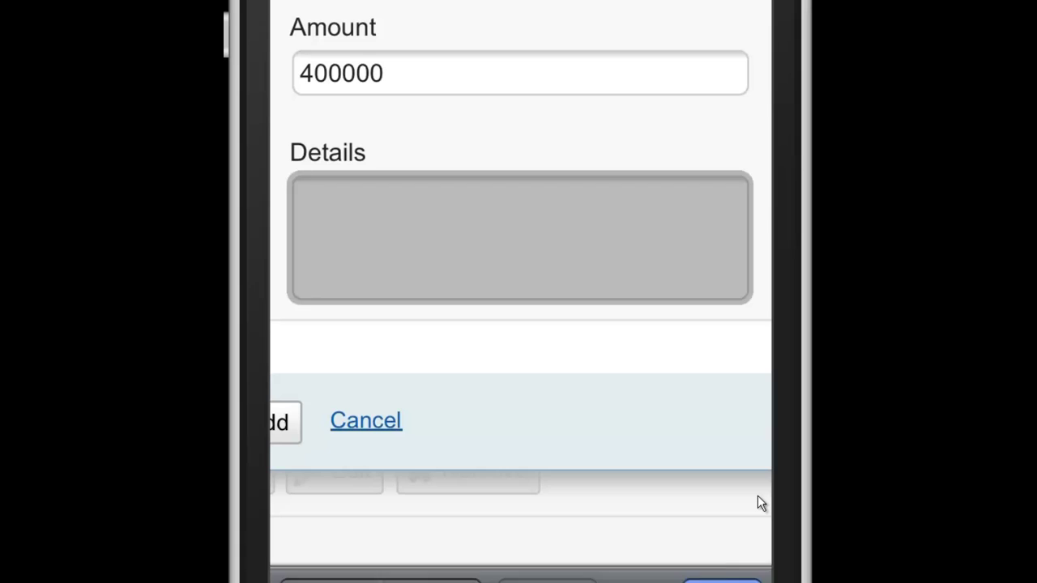
pyautogui.write('gr')
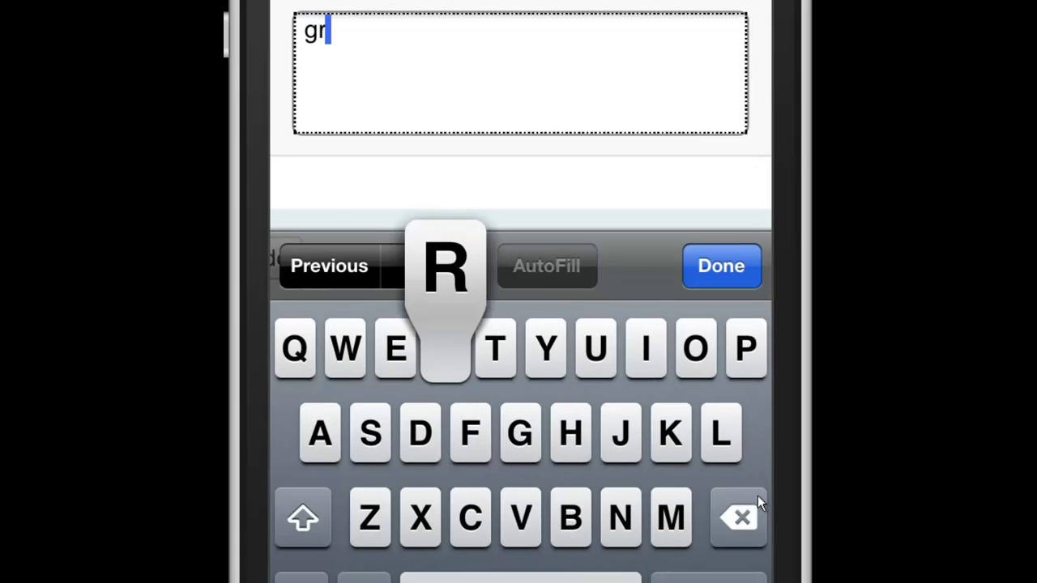
pyautogui.write('eat')
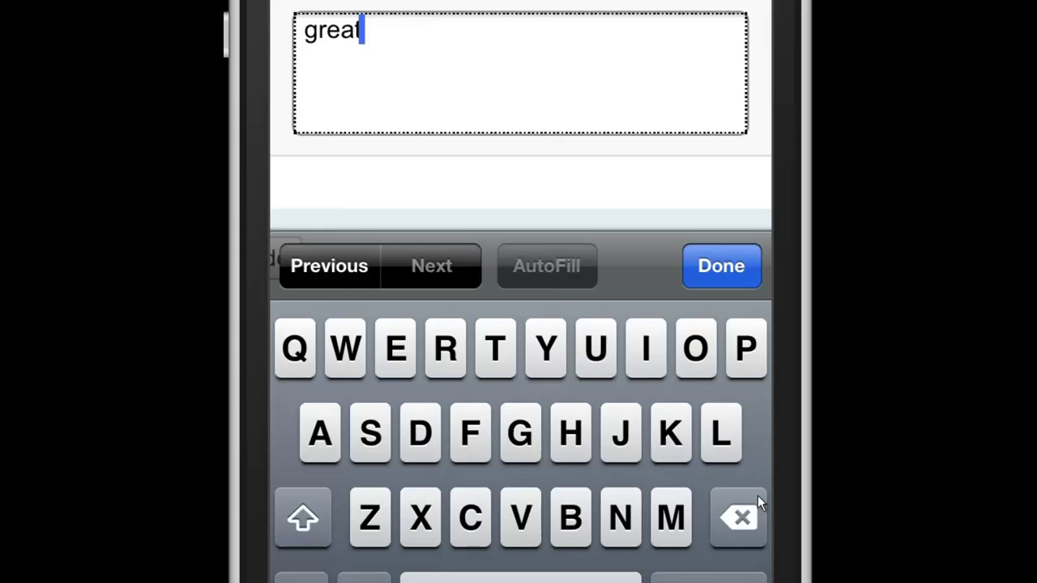
pyautogui.press('Return')
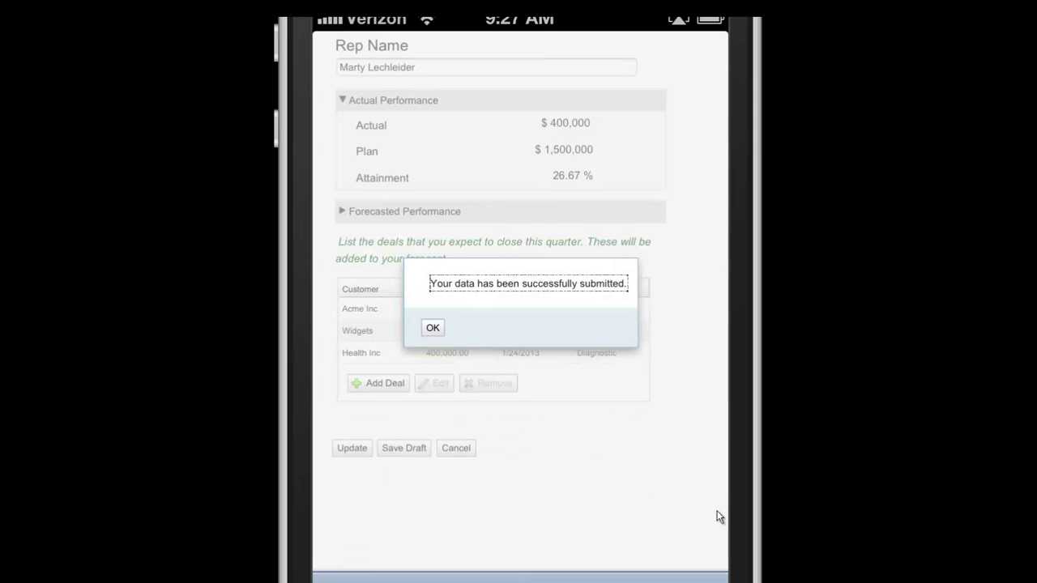
# - Dismiss the successful-submission alert for the updated forecast
pyautogui.press('Tab')
pyautogui.press('Return')
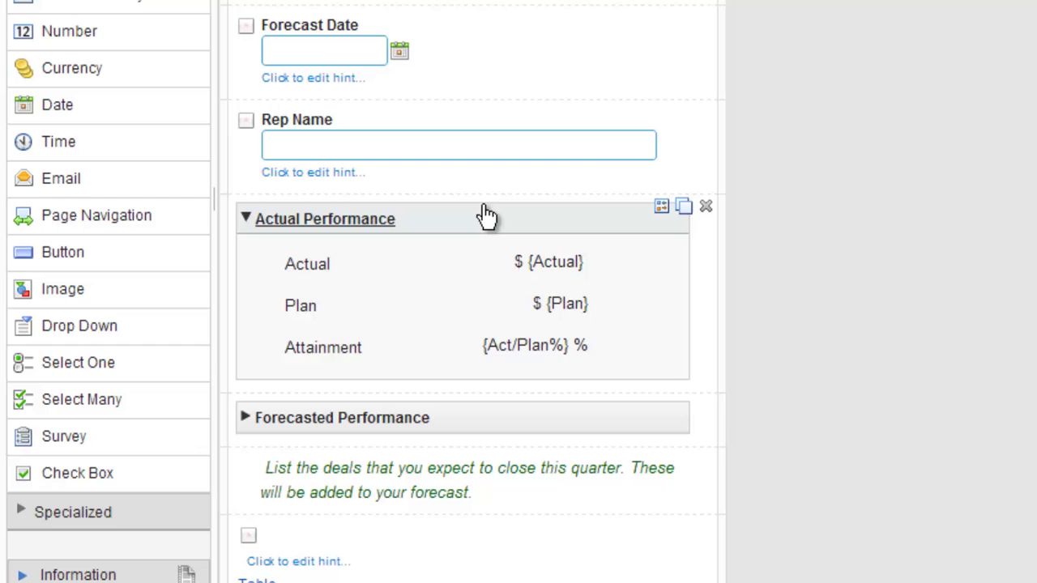
# - Expand the form's hidden section and scroll to Calculations fields like Fcstd Deal Sum and Avg Deal Size
pyautogui.scroll(-3, 470, 325)
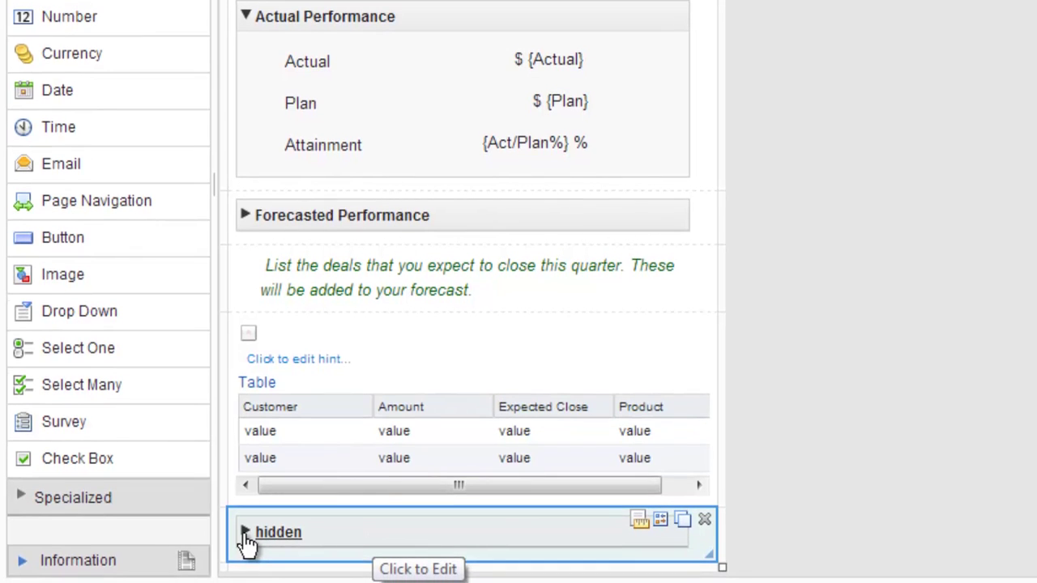
pyautogui.click(244, 535)
pyautogui.scroll(-6, 470, 324)
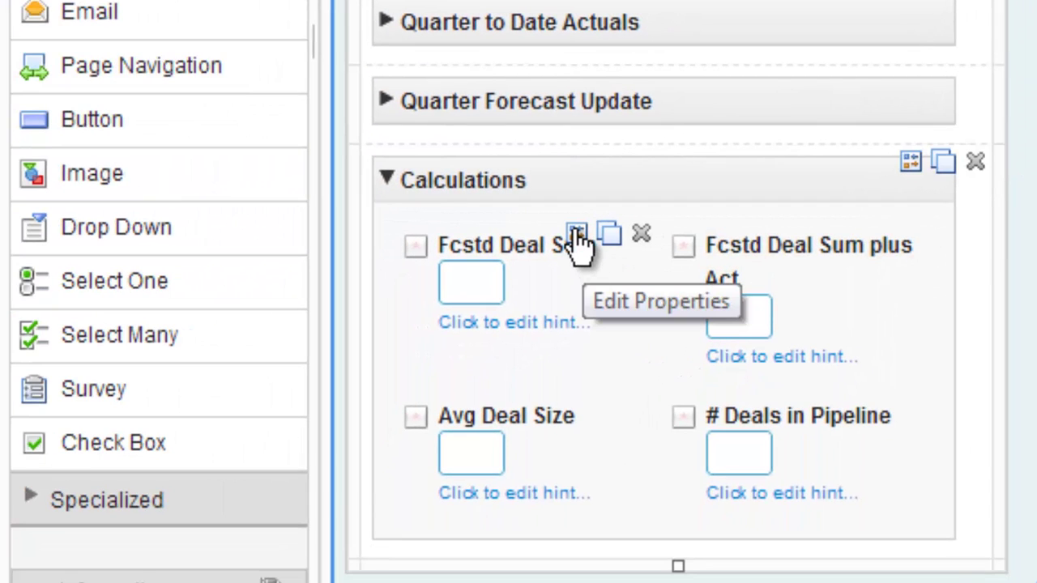
pyautogui.click(576, 236)
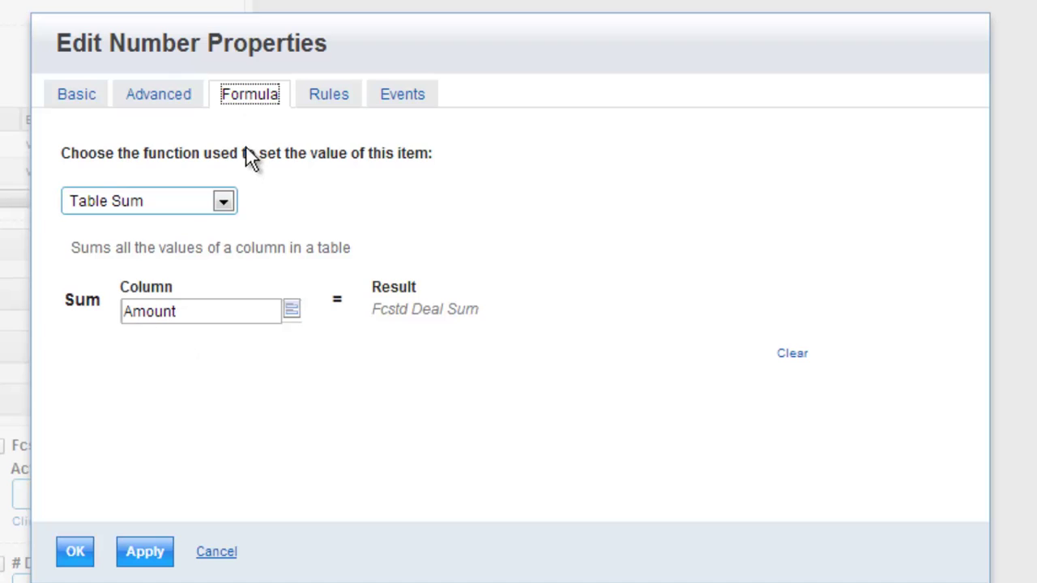
pyautogui.click(125, 201)
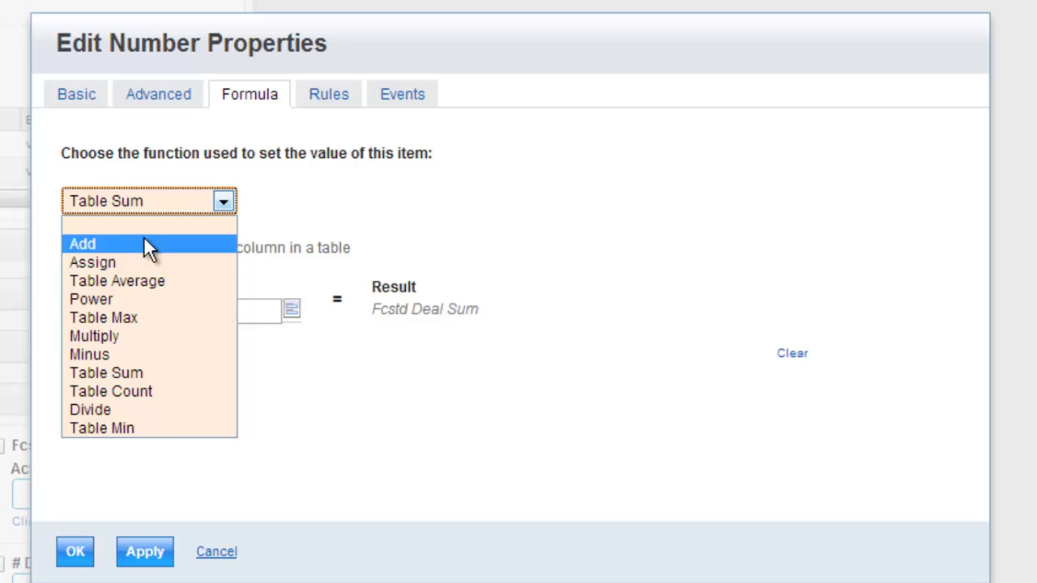
pyautogui.click(145, 459)
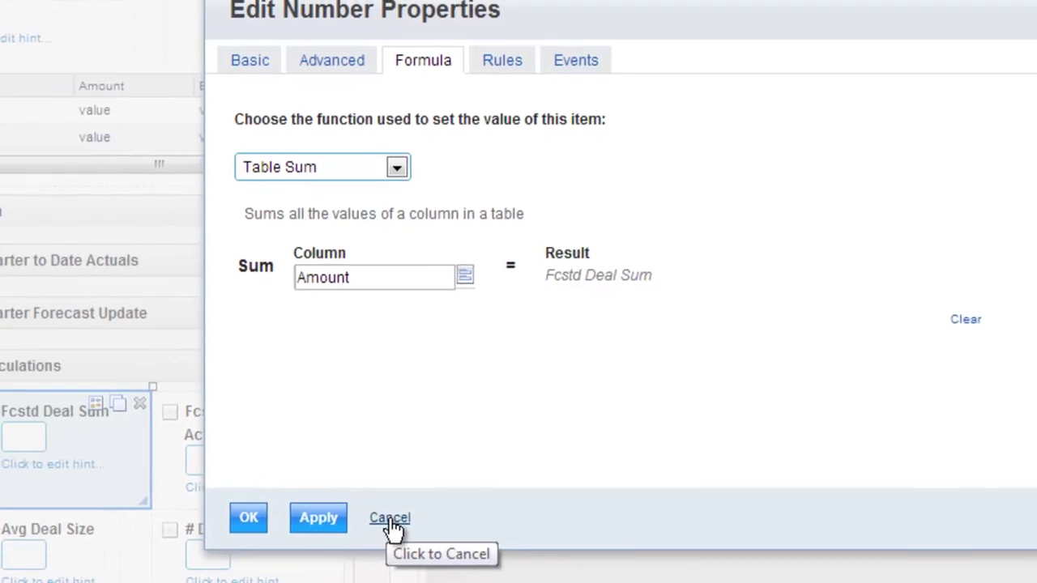
pyautogui.click(216, 552)
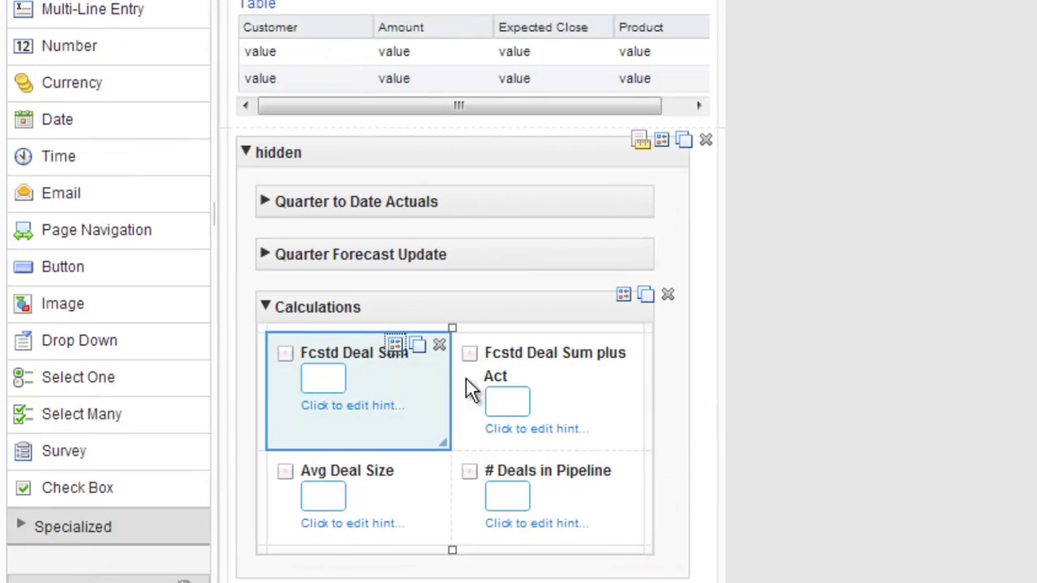
pyautogui.click(245, 153)
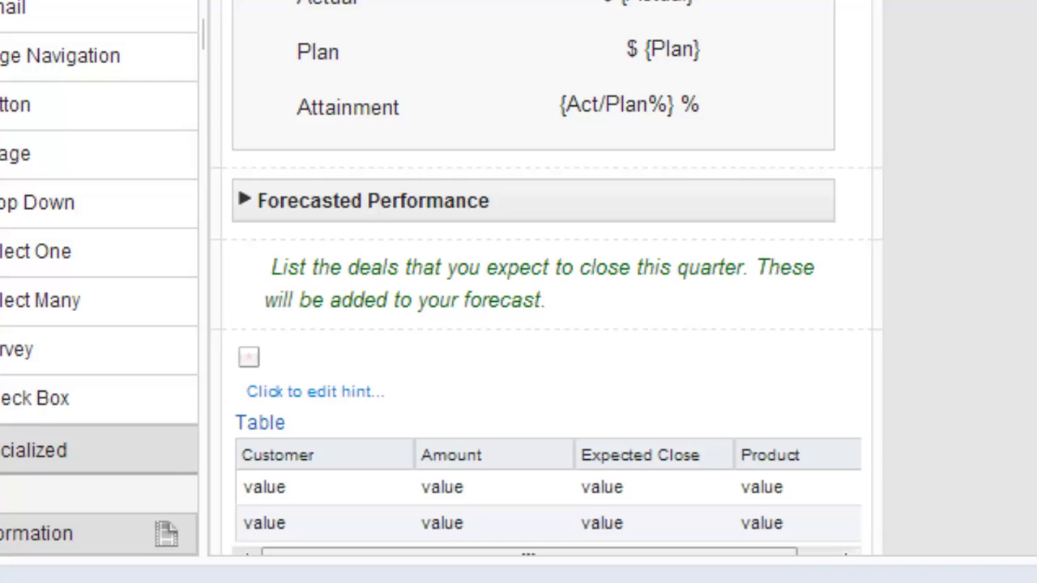
pyautogui.scroll(-1, 547, 275)
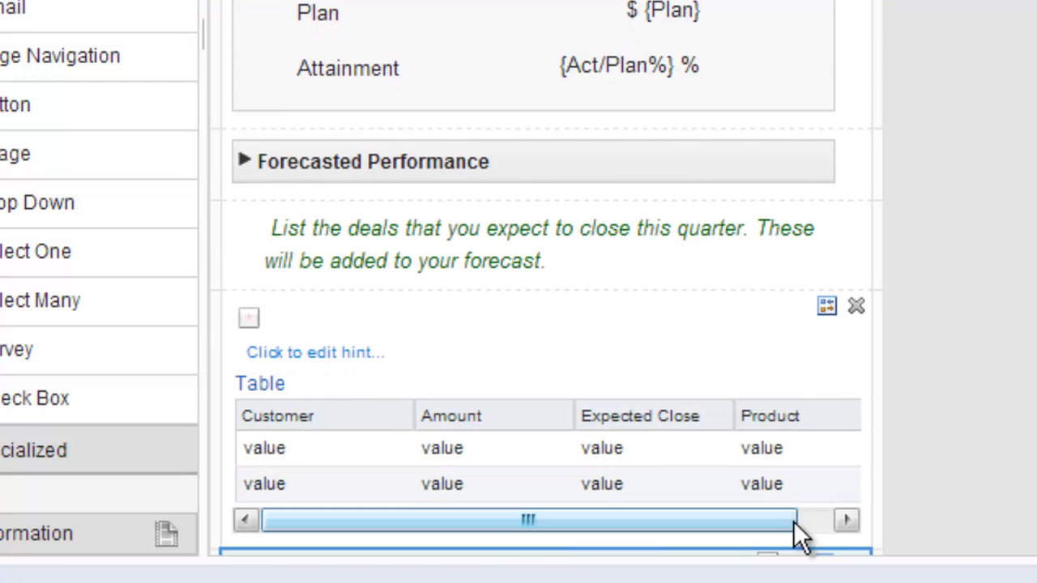
pyautogui.scroll(-2, 547, 278)
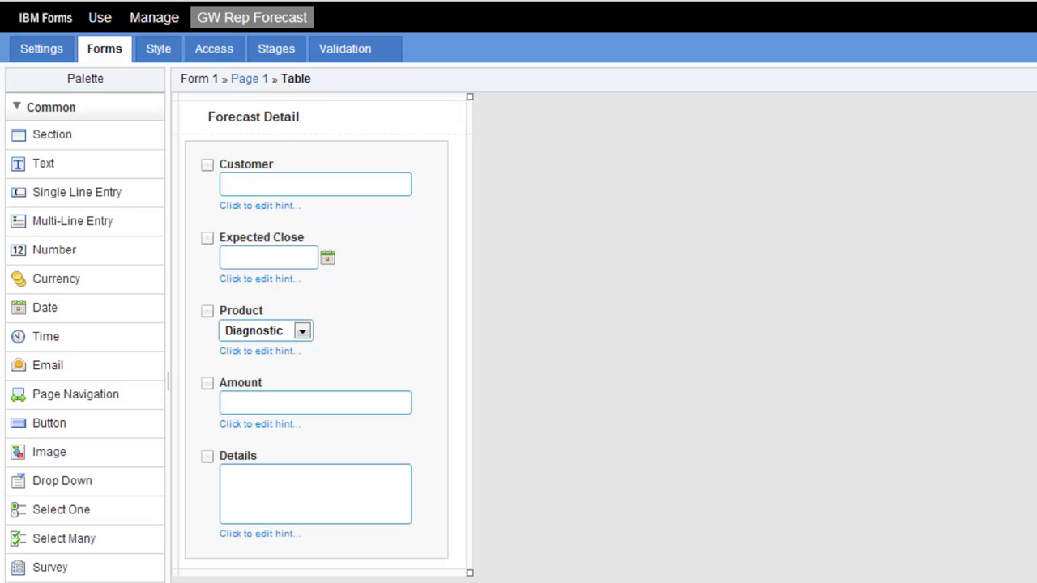
pyautogui.click(766, 160)
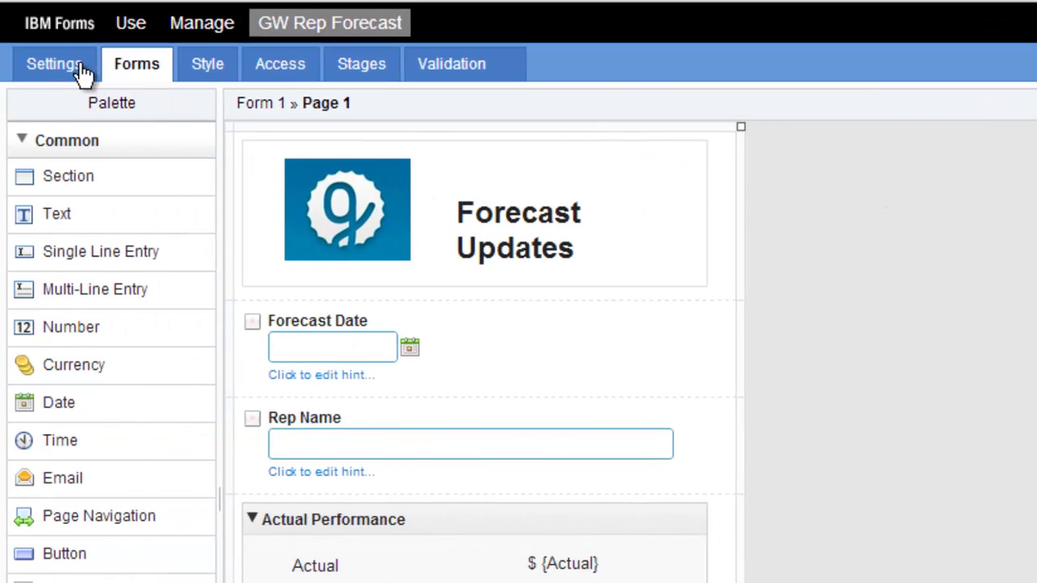
# - Check that Get Current Portal User Information maps Full Name to Rep Name, then discard the setup
pyautogui.click(65, 74)
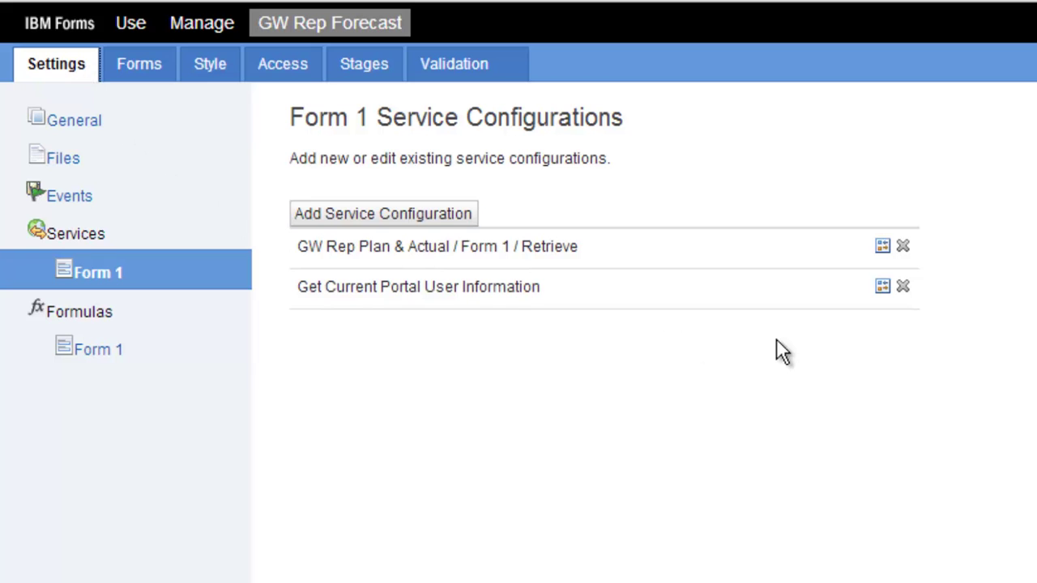
pyautogui.click(882, 288)
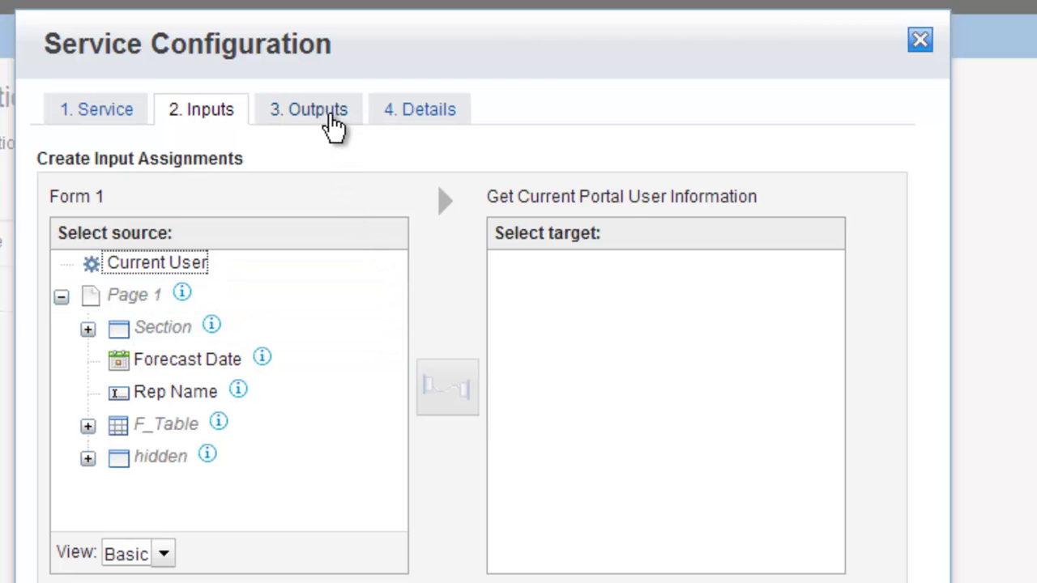
pyautogui.click(335, 125)
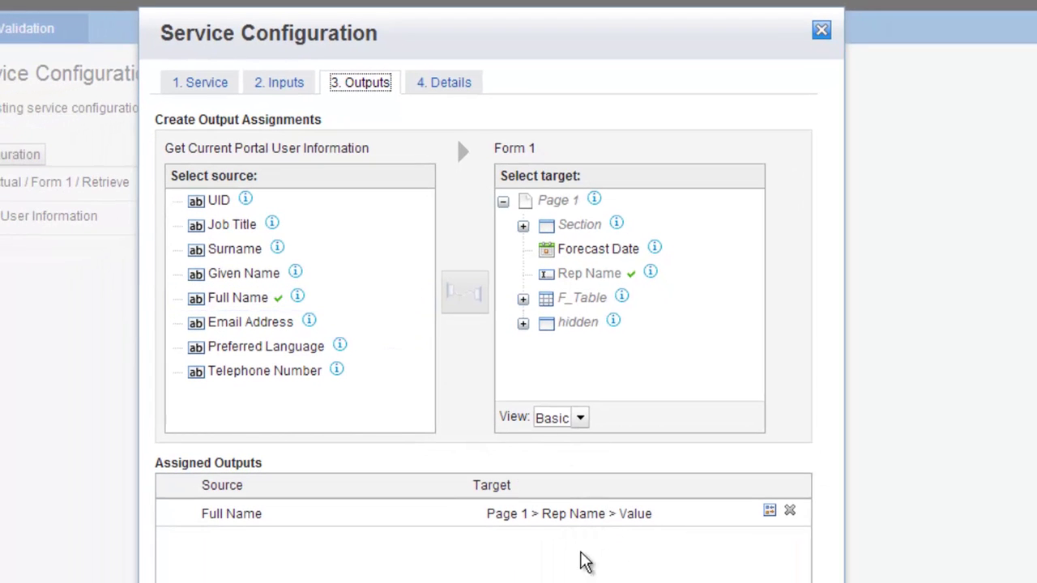
pyautogui.click(584, 580)
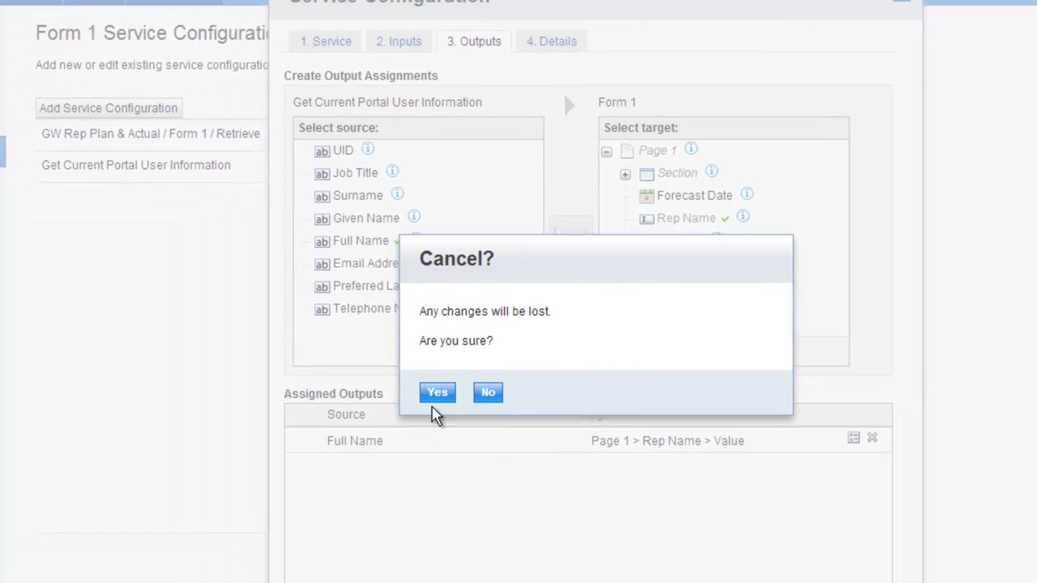
pyautogui.click(390, 420)
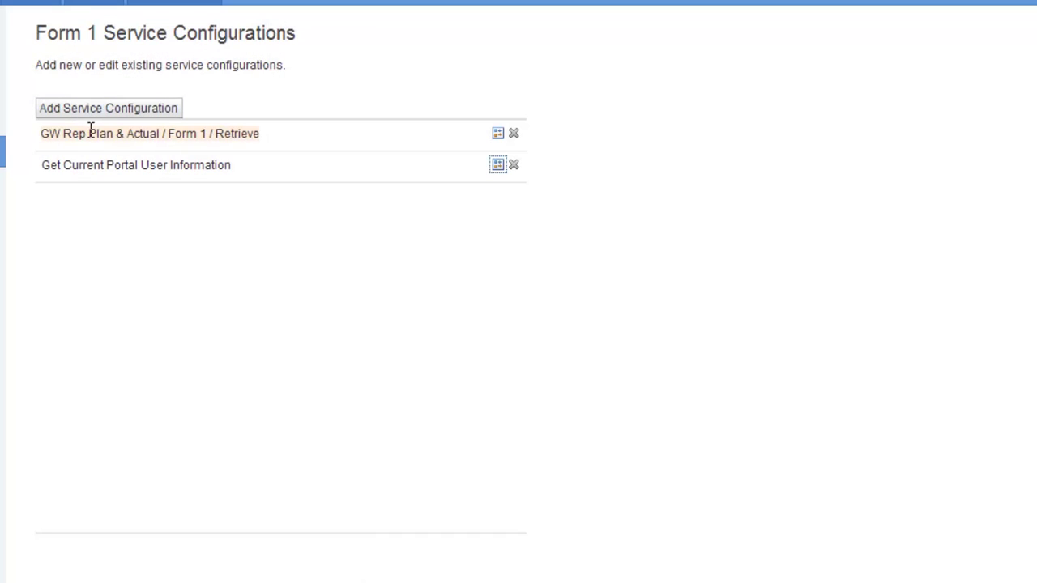
# - Review the GW Rep Plan & Actual Retrieve service's outputs, then close it without saving
pyautogui.click(497, 134)
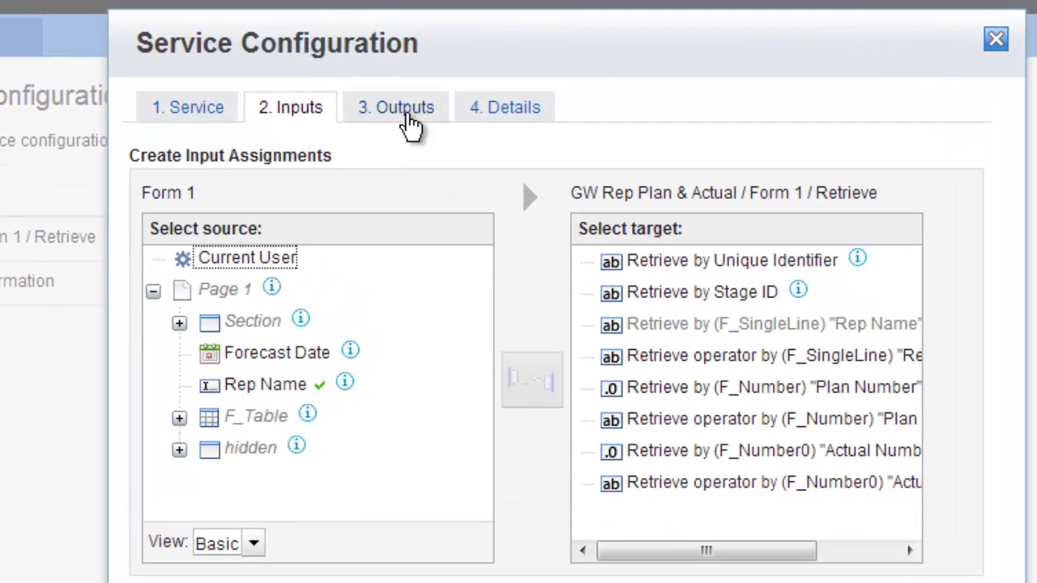
pyautogui.click(407, 113)
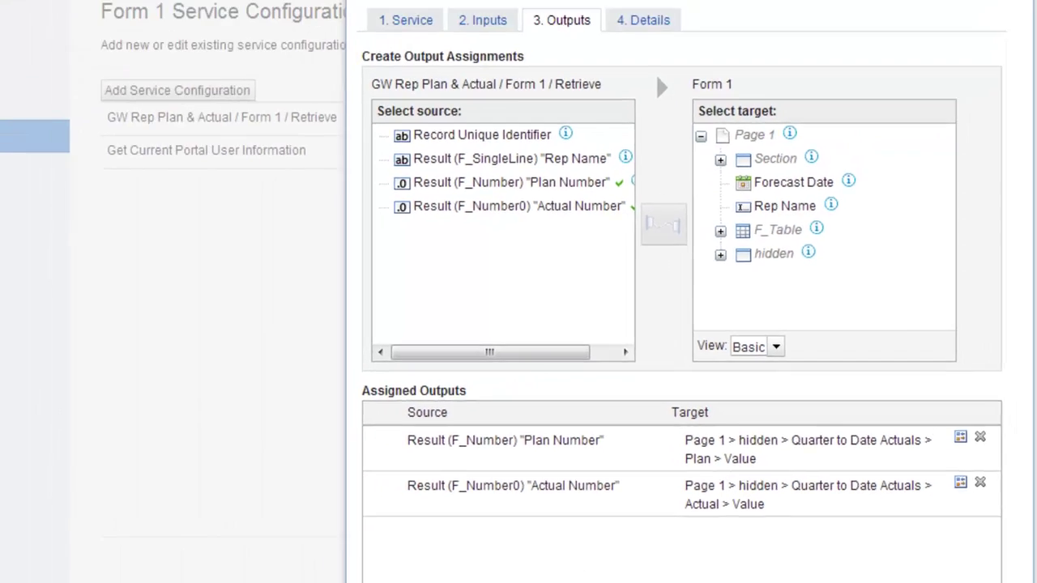
pyautogui.press('Escape')
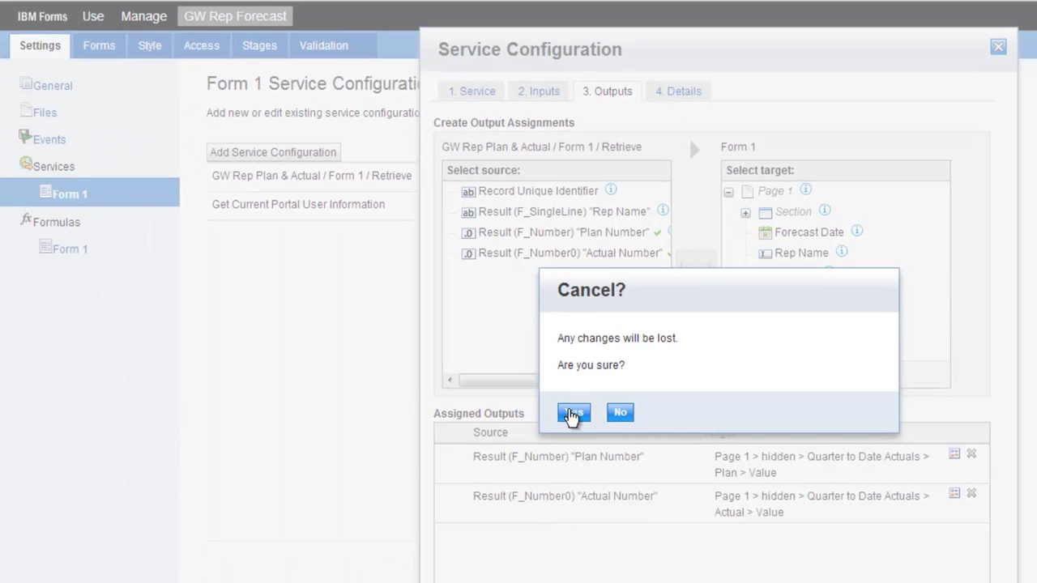
pyautogui.click(574, 412)
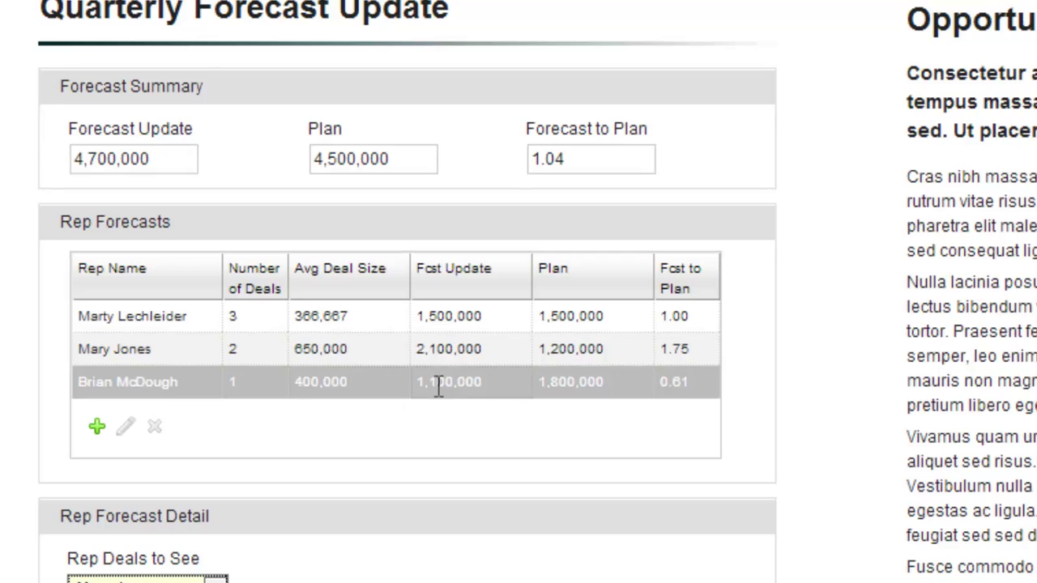
pyautogui.keyDown('ctrl'); pyautogui.click(475, 383); pyautogui.keyUp('ctrl')
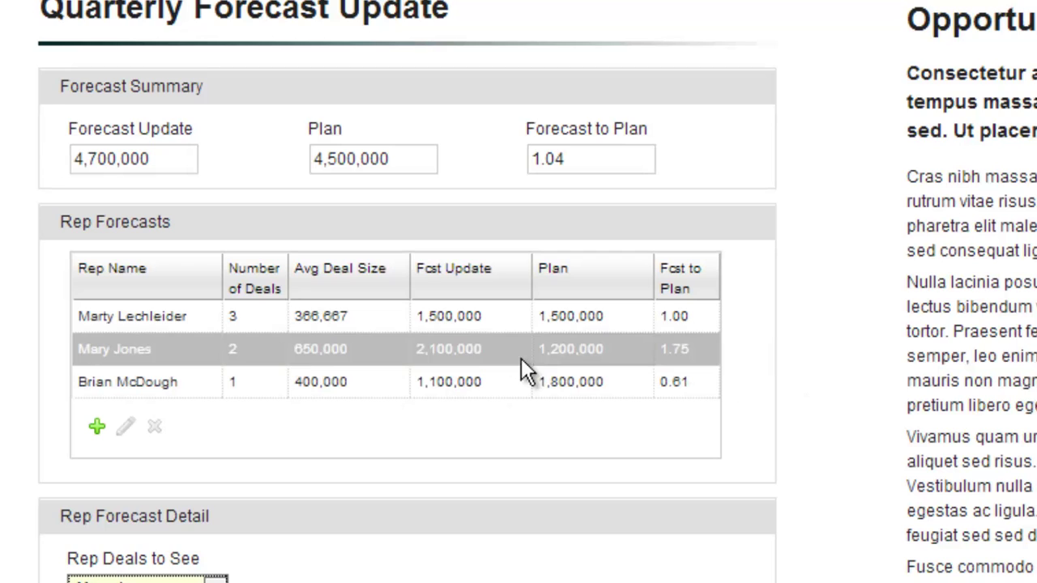
pyautogui.click(499, 322)
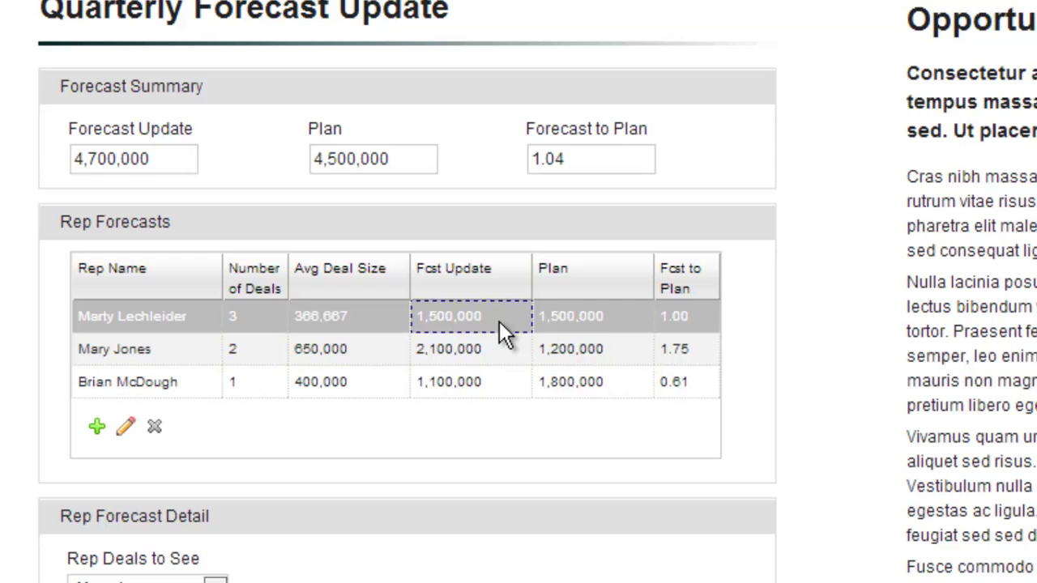
pyautogui.scroll(-3, 519, 324)
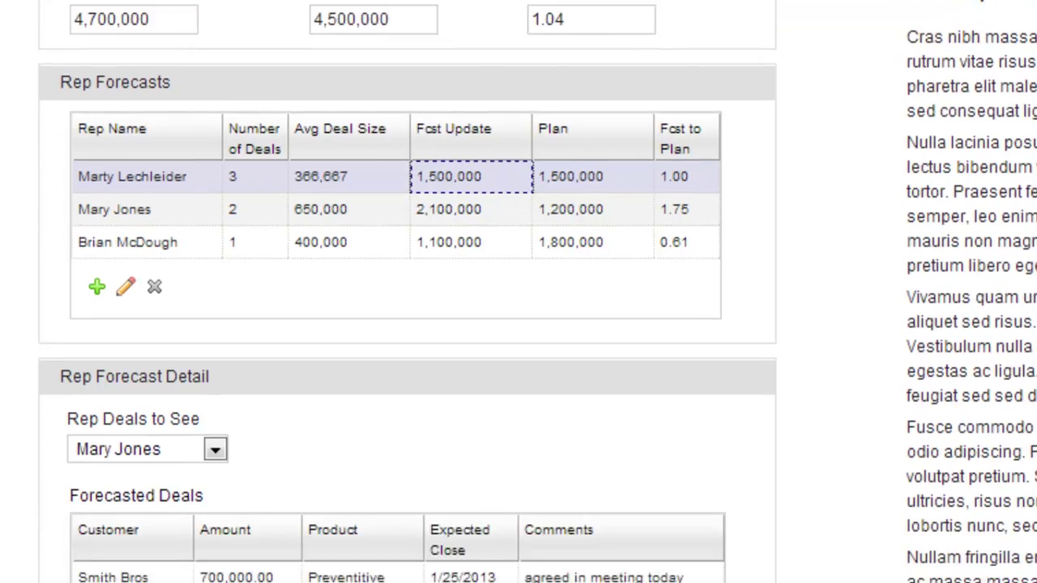
pyautogui.click(212, 310)
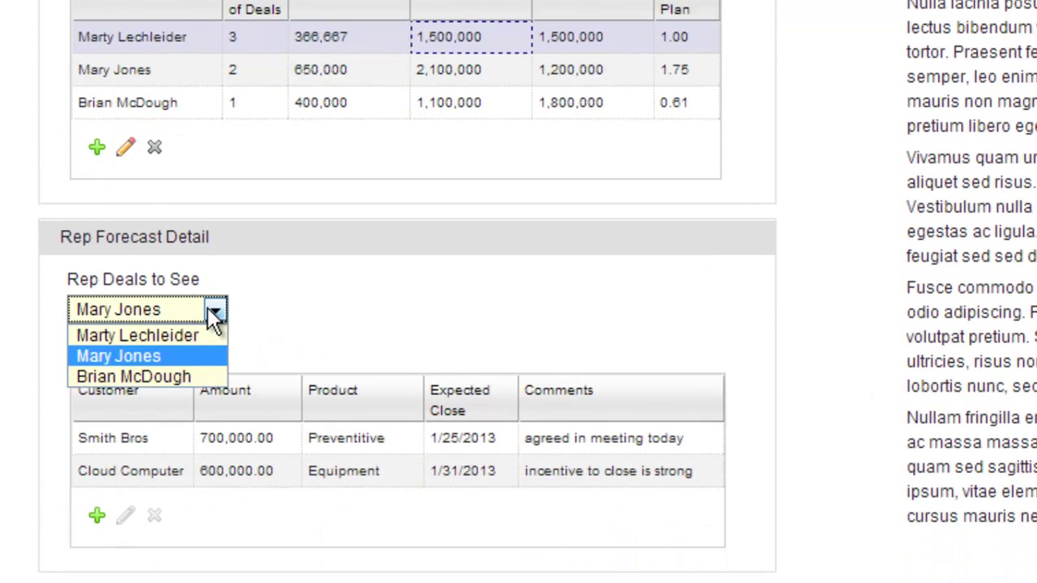
pyautogui.click(146, 336)
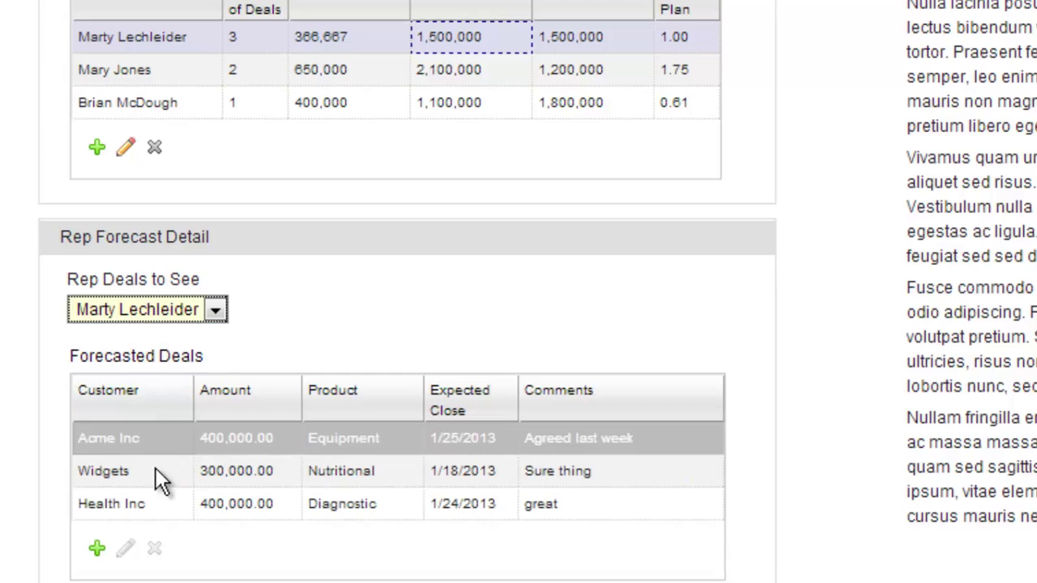
pyautogui.click(170, 306)
pyautogui.click(157, 356)
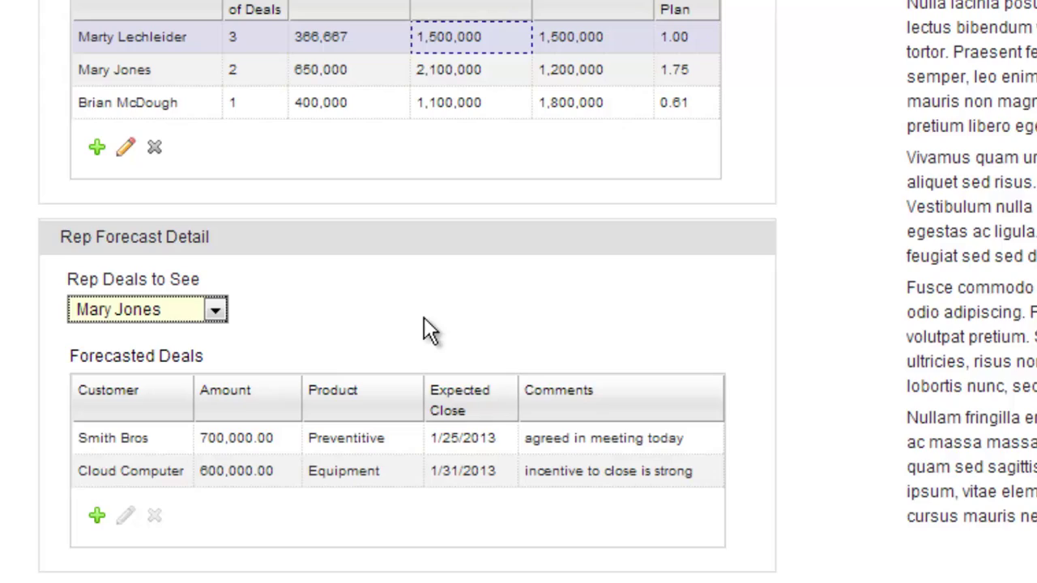